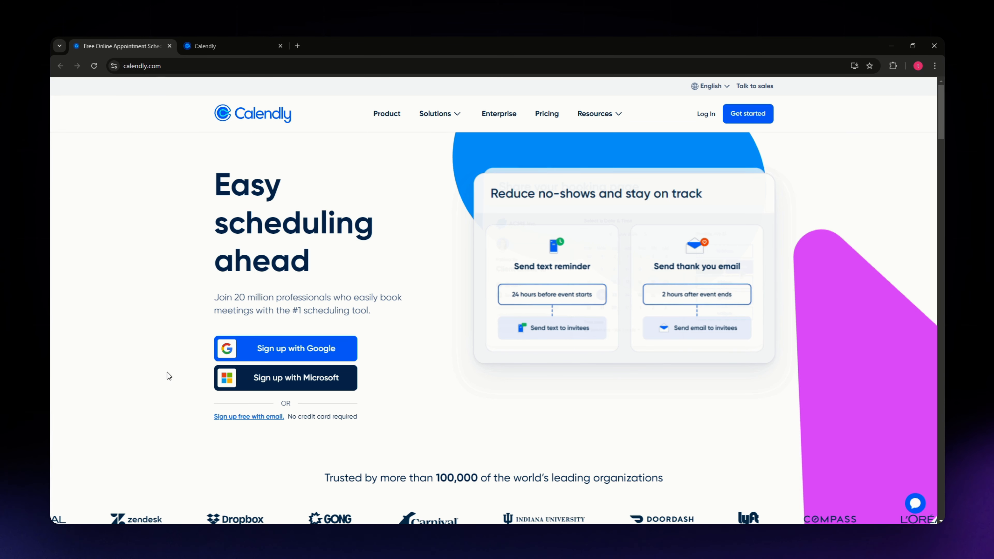
Look through the pending and past meetings and the date range filter on the Meetings page
click(166, 65)
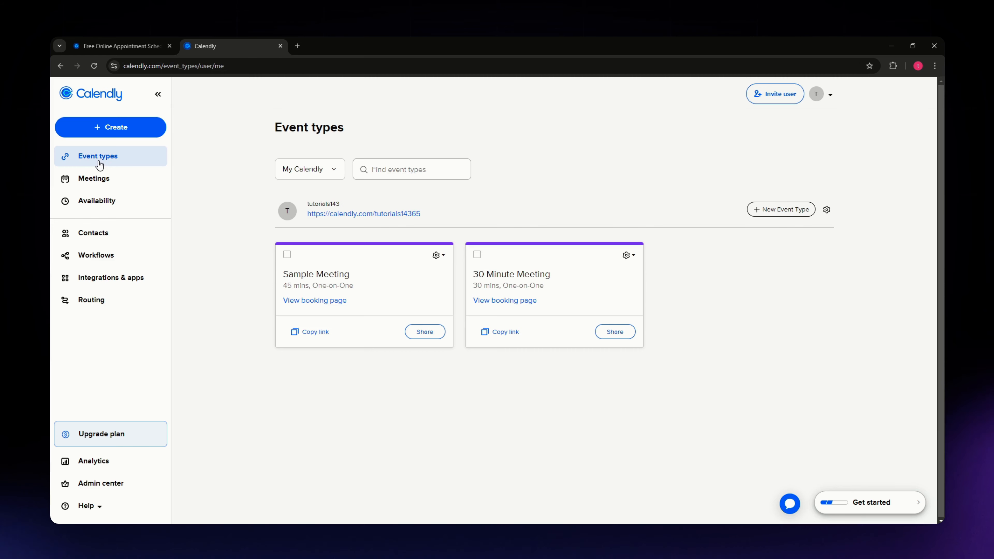
click(103, 179)
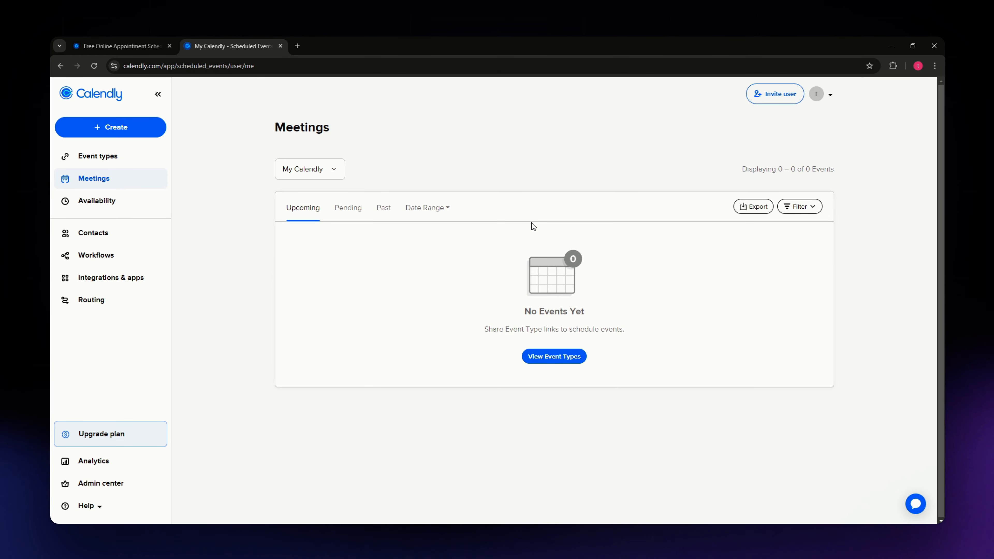
click(348, 208)
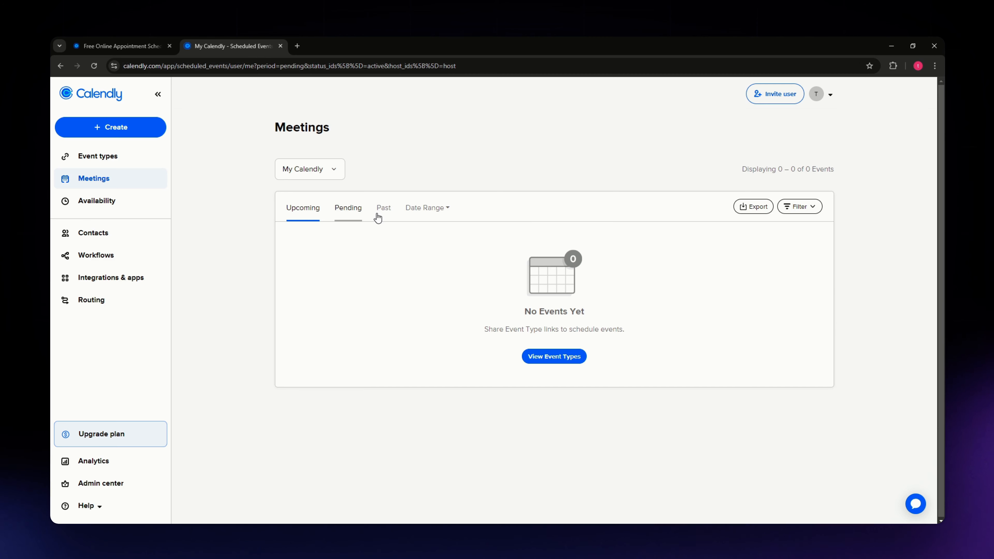
click(425, 208)
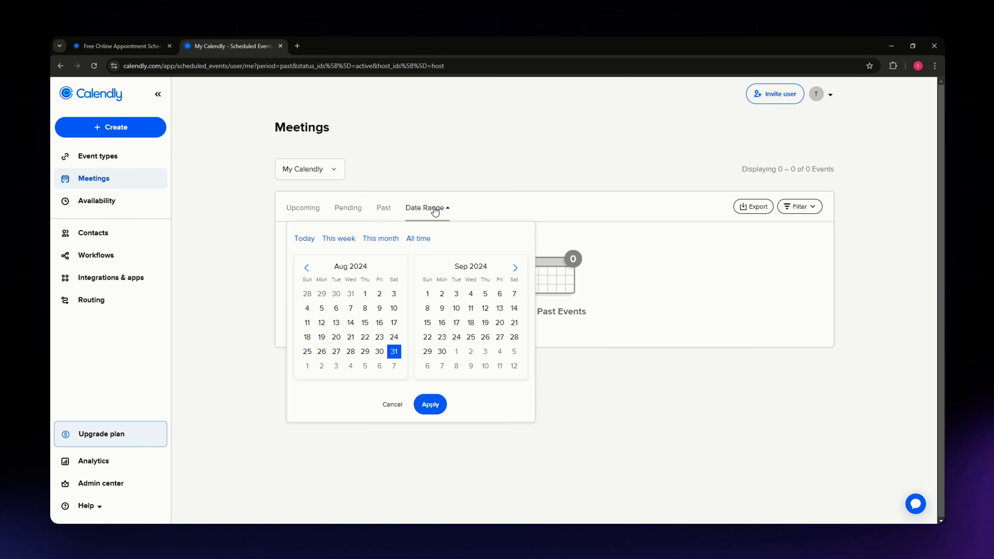
click(501, 177)
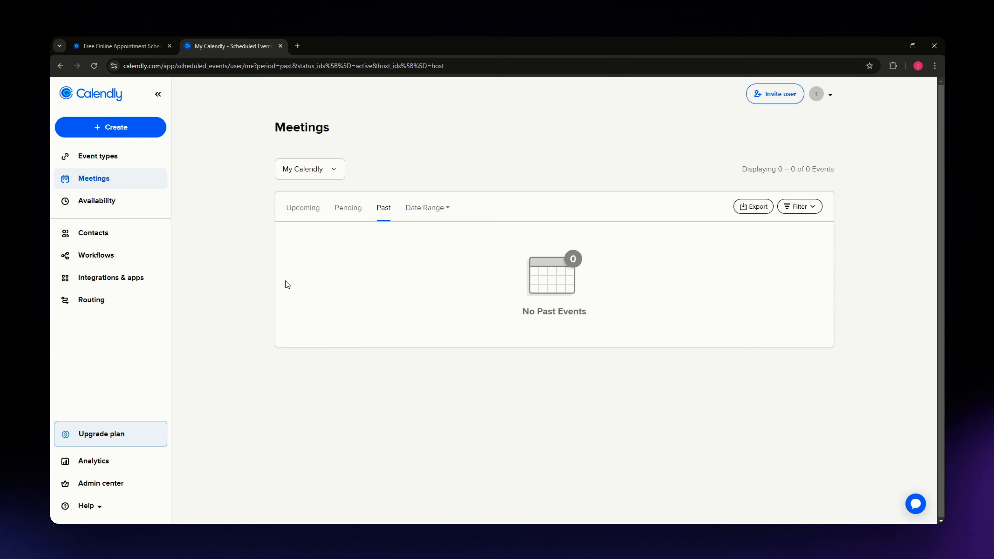
Open the Availability page and go to the weekly hours of the Working hours schedule
click(97, 201)
scroll(412, 397, down, 2)
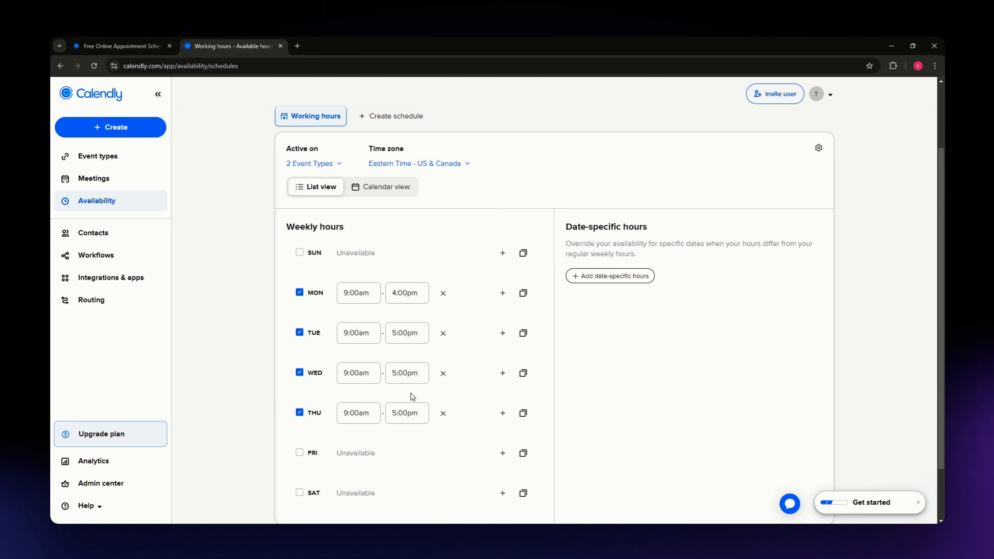
scroll(413, 397, down, 2)
click(239, 328)
scroll(239, 328, down, 1)
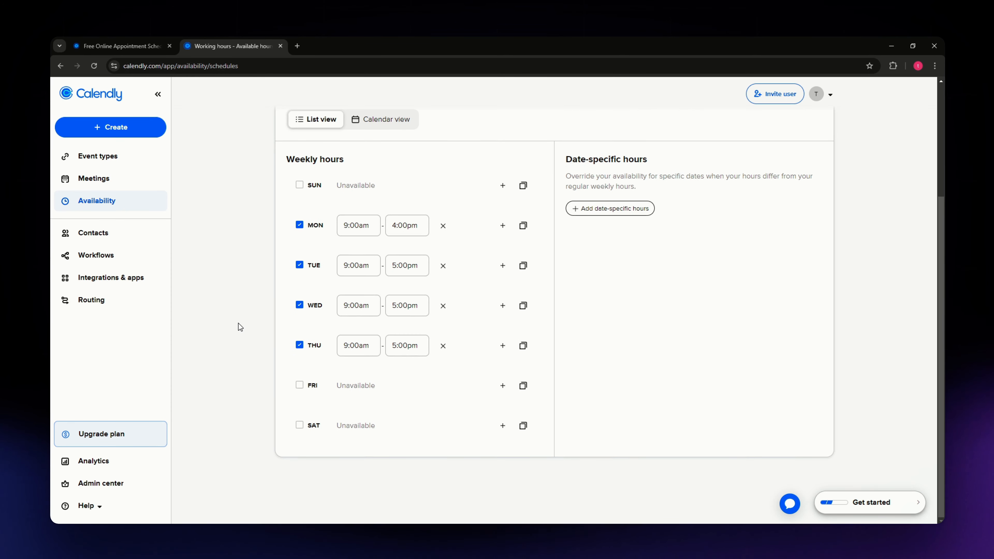
Try making Friday available in the weekly hours, and set it back to unavailable
click(300, 385)
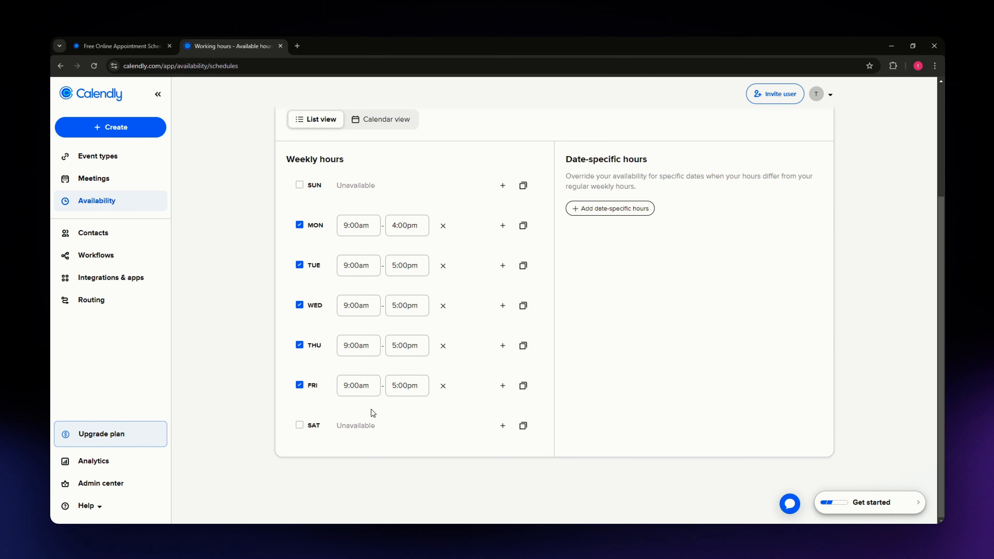
click(300, 385)
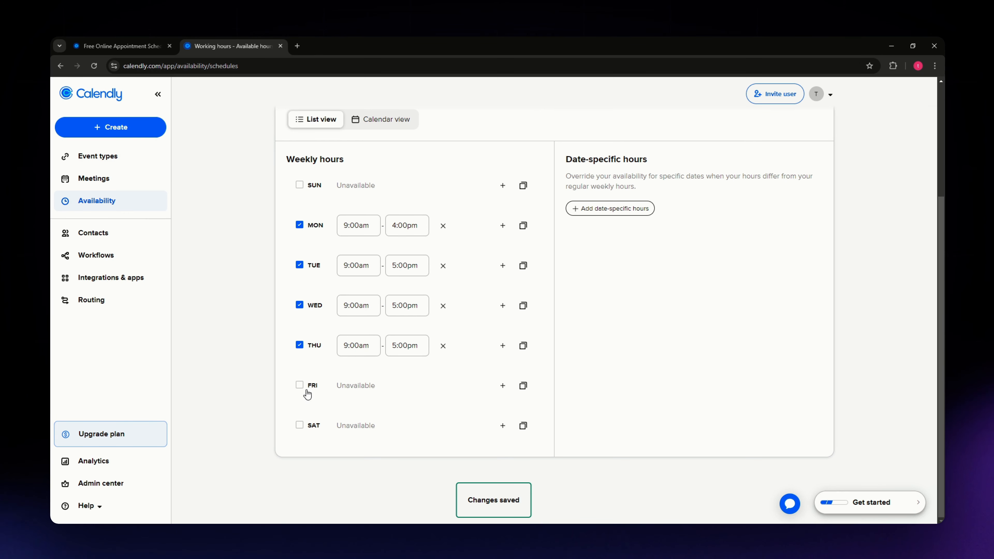
Set Monday's end time to 5:00pm in the weekly hours
click(395, 223)
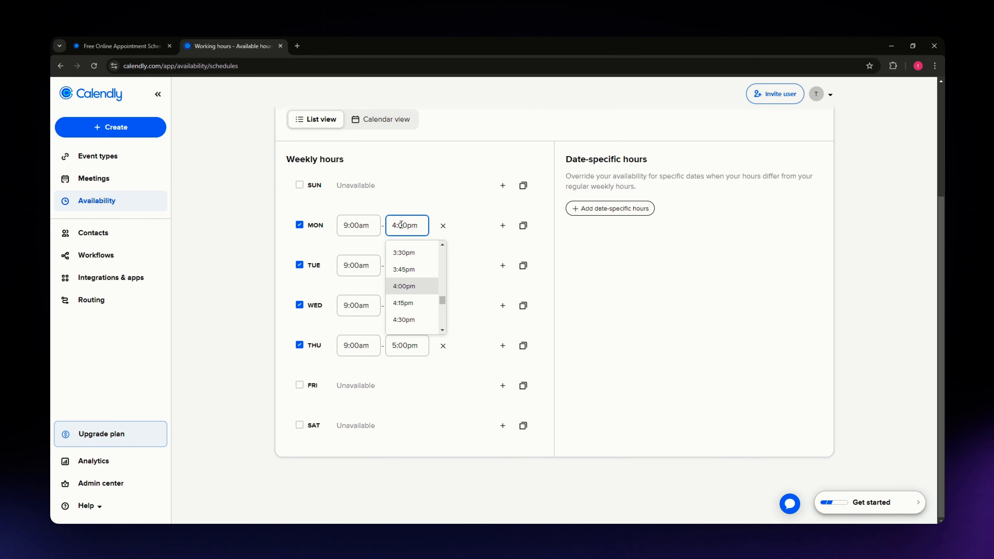
scroll(409, 310, down, 1)
click(411, 307)
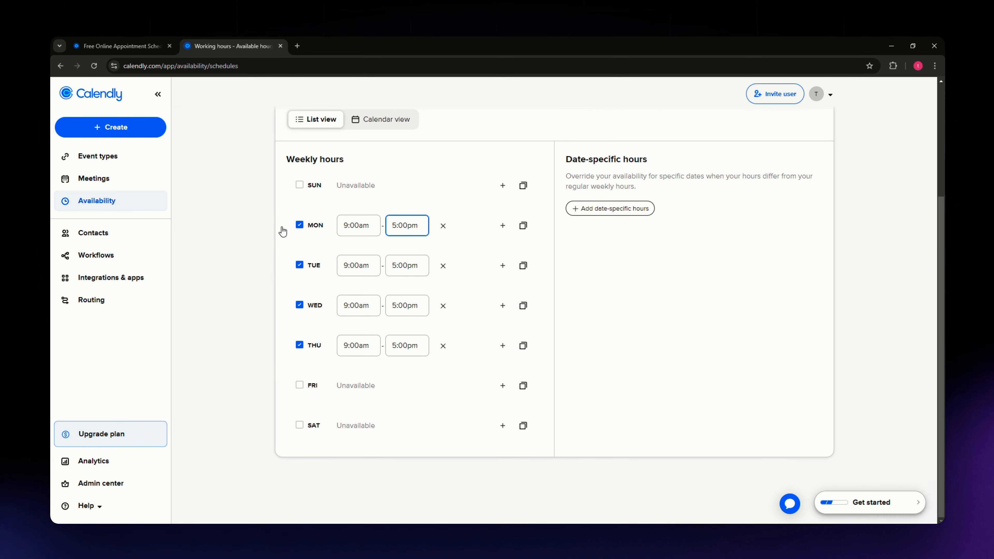
double_click(242, 211)
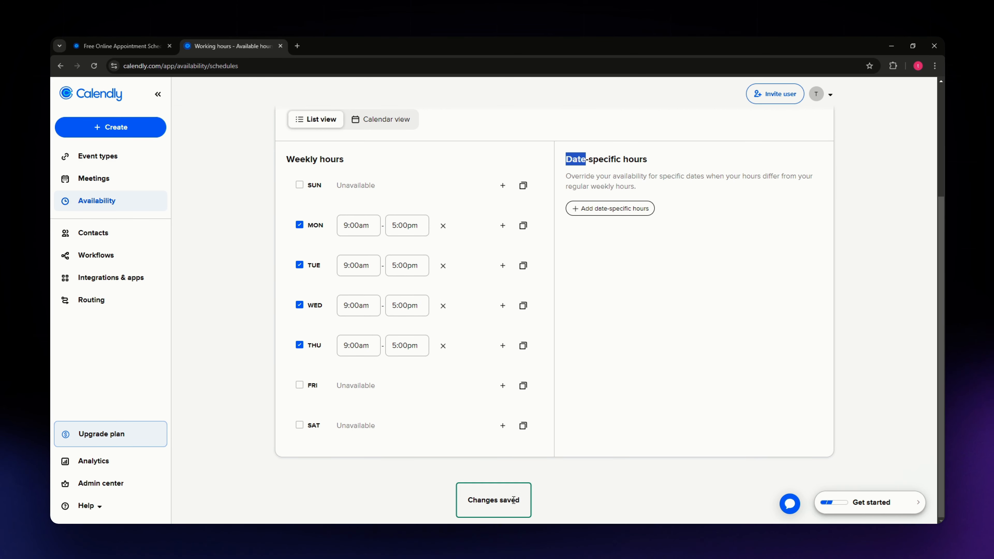
click(731, 294)
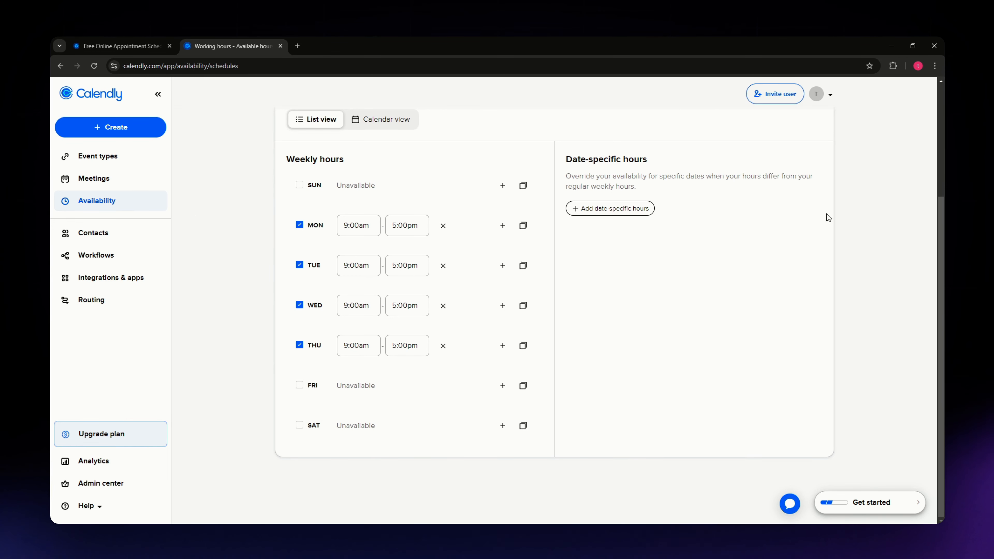
Examine the calendars offered for connection in the account's Calendar sync settings, and return to the home page
click(817, 94)
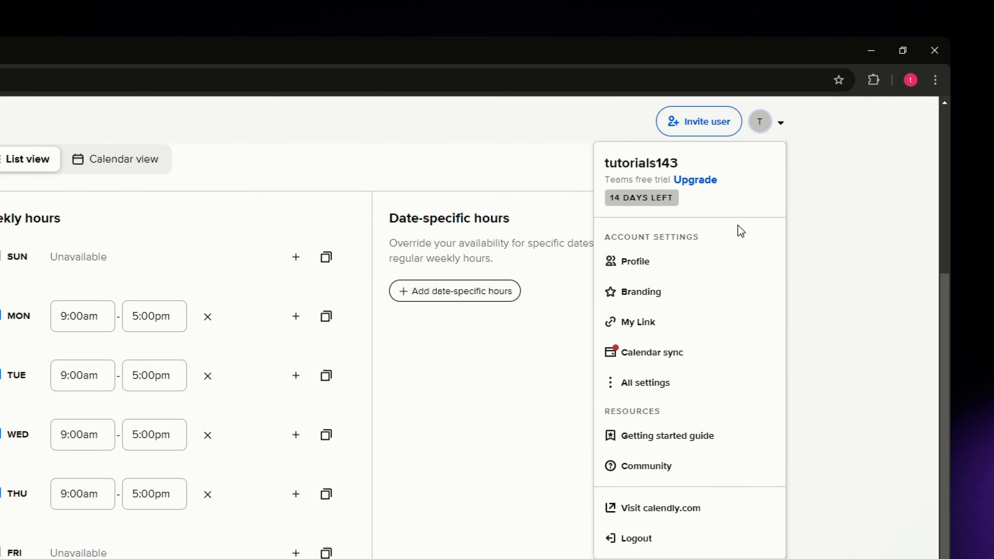
click(674, 360)
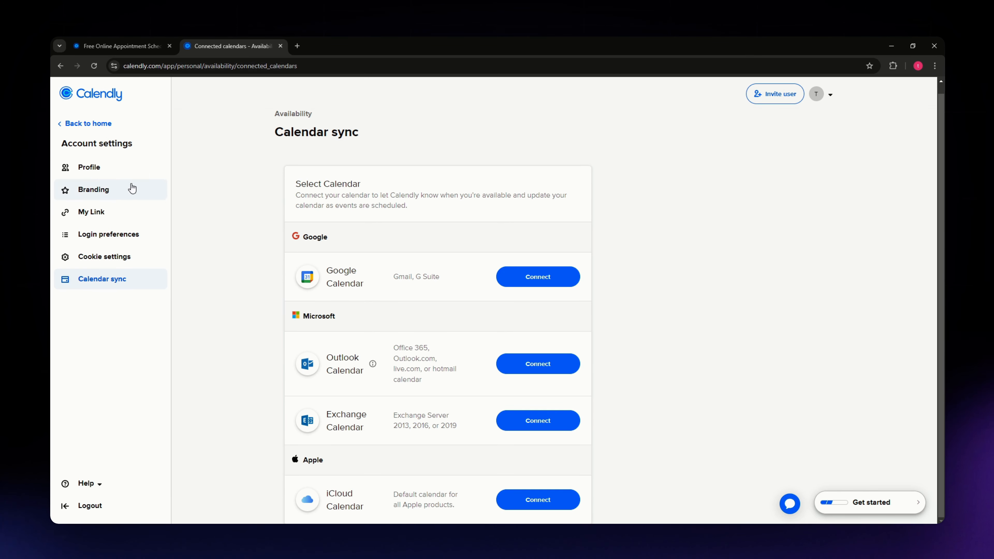
click(76, 124)
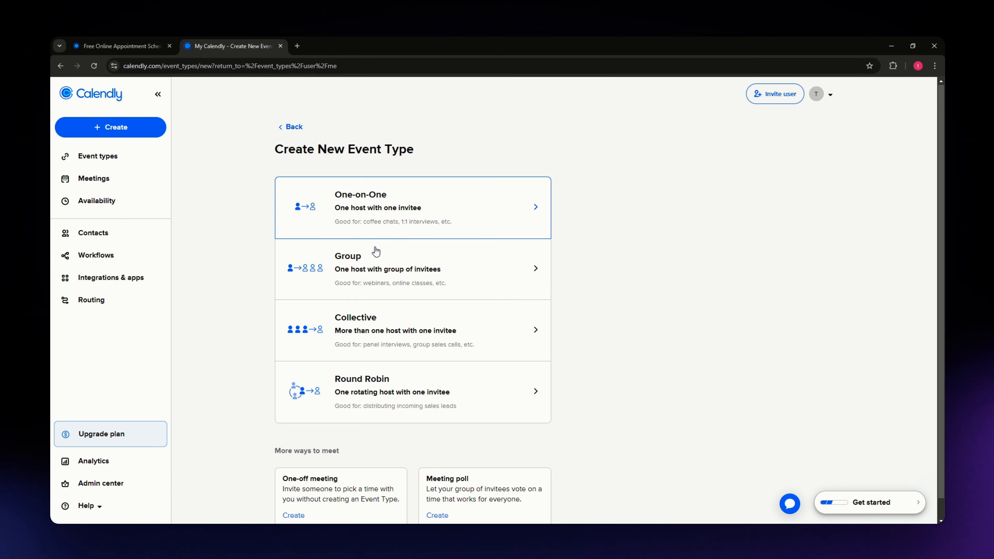
Start a new One-on-One event type with yourself as the host
scroll(227, 387, down, 1)
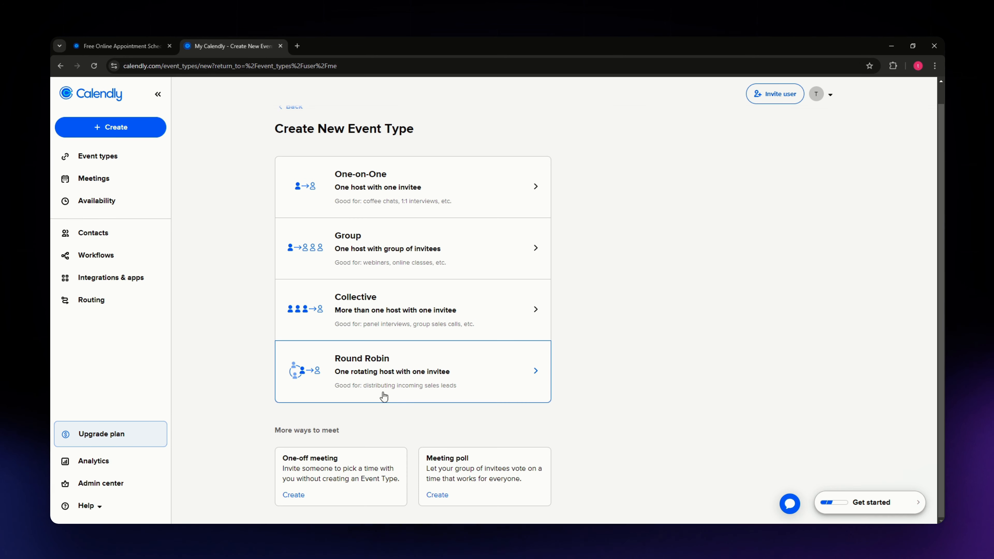
click(454, 202)
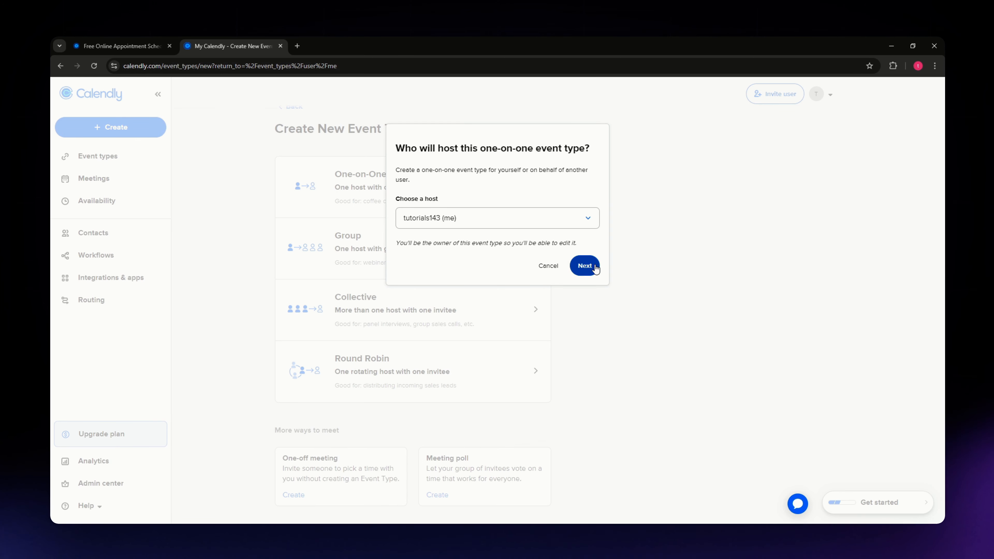
click(584, 266)
Name the new event type "Sample Event 2"
click(149, 166)
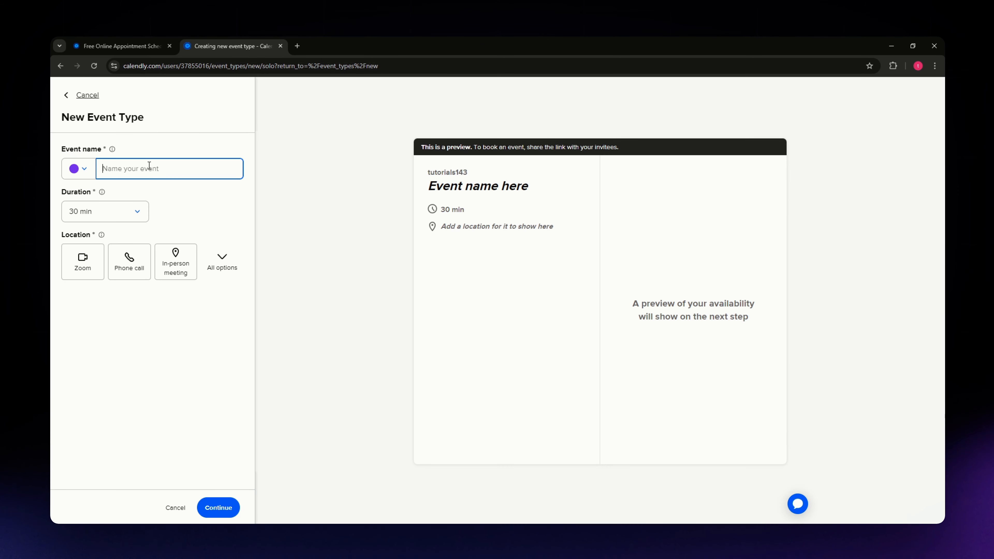
click(179, 148)
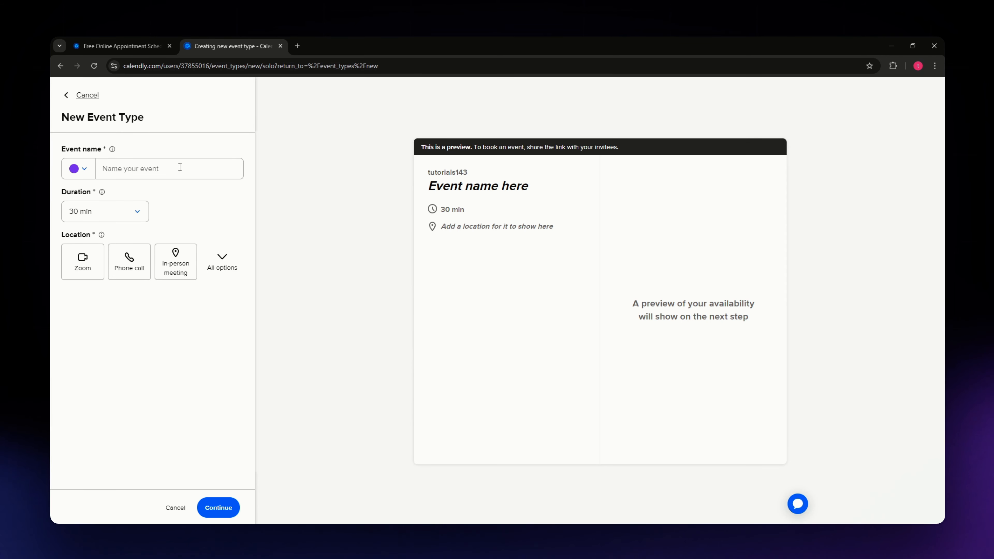
click(182, 169)
text(Sam)
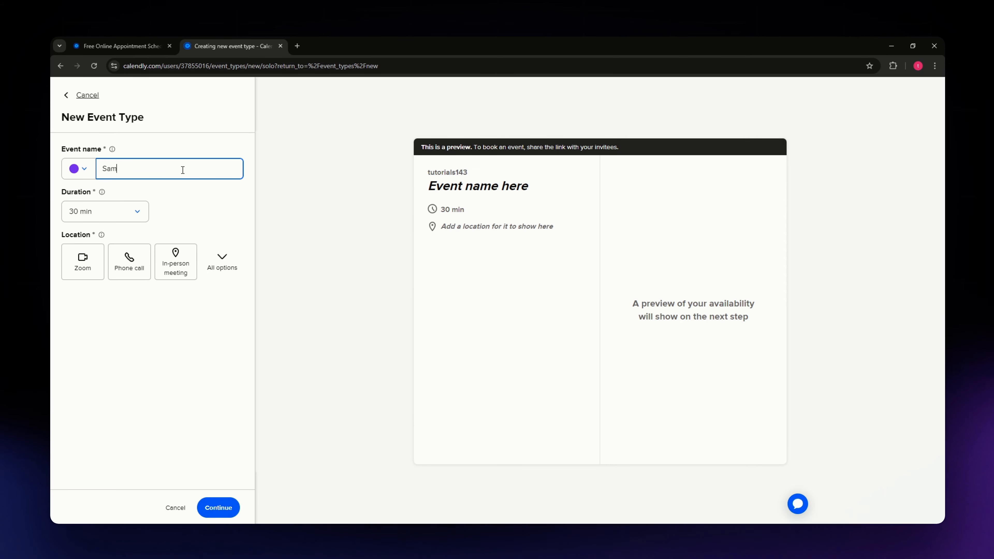
text(ple Event 2)
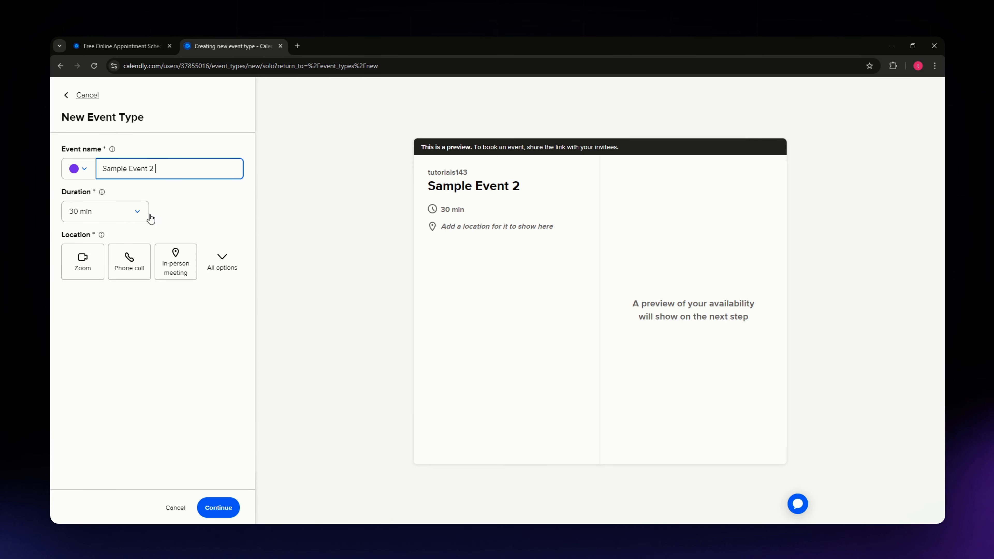
click(207, 198)
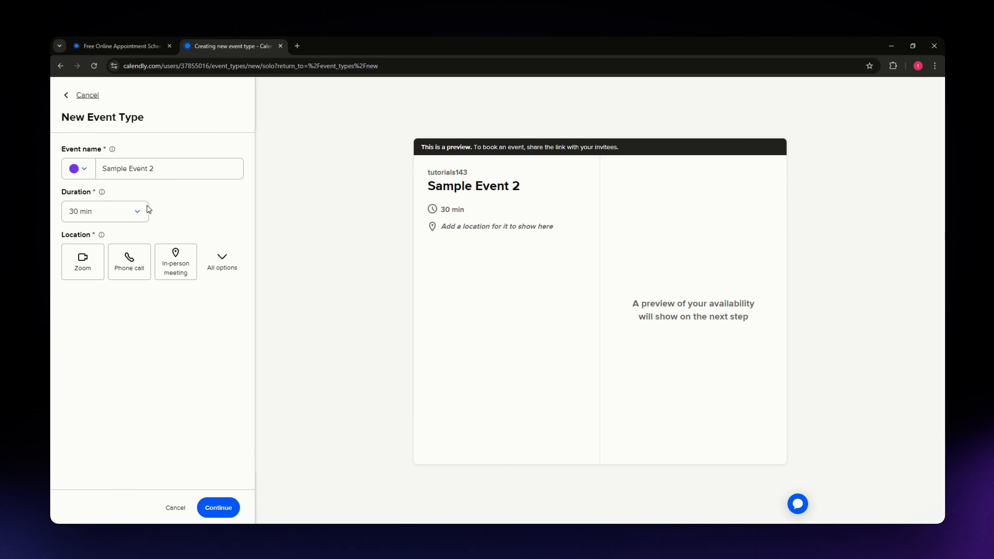
Set the event duration to 45 min and check the other duration choices
click(126, 215)
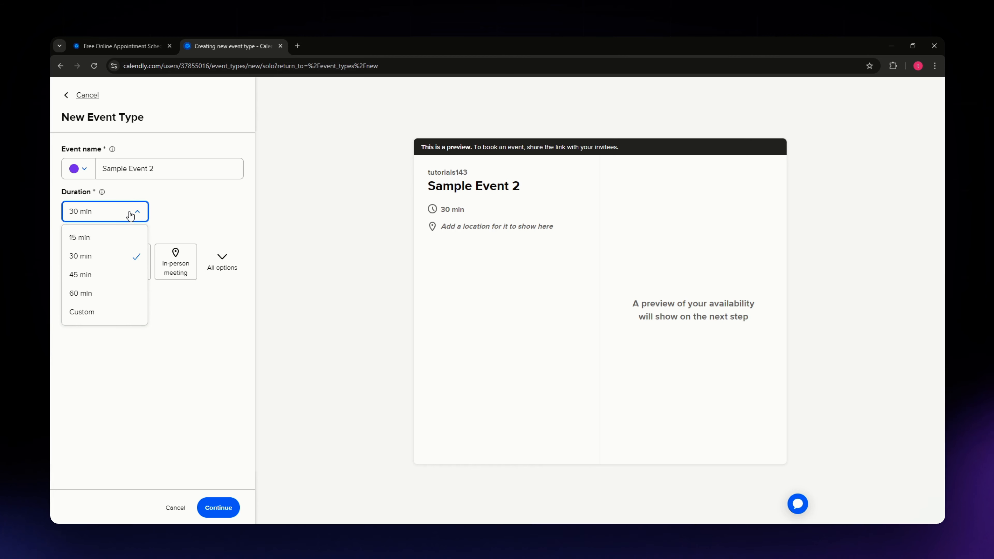
click(96, 273)
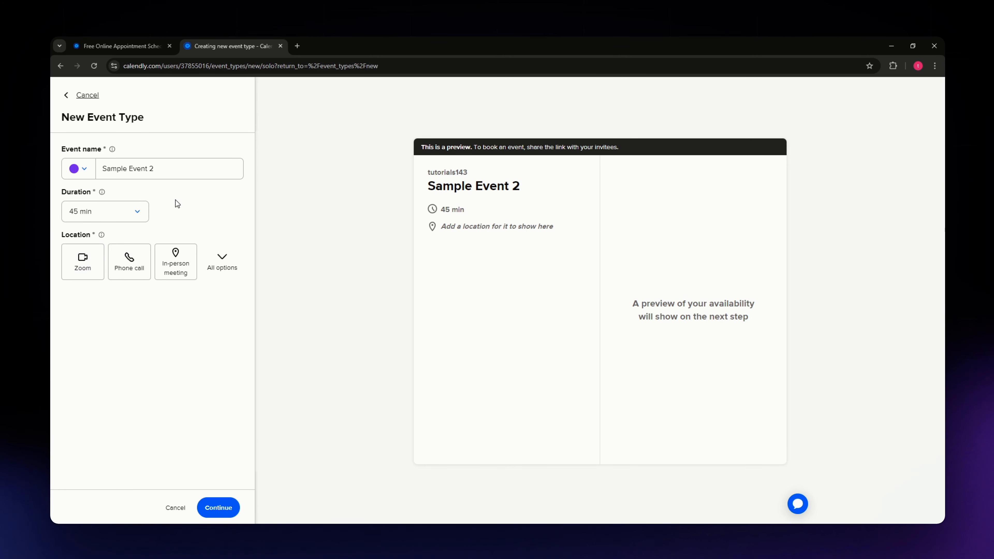
click(119, 215)
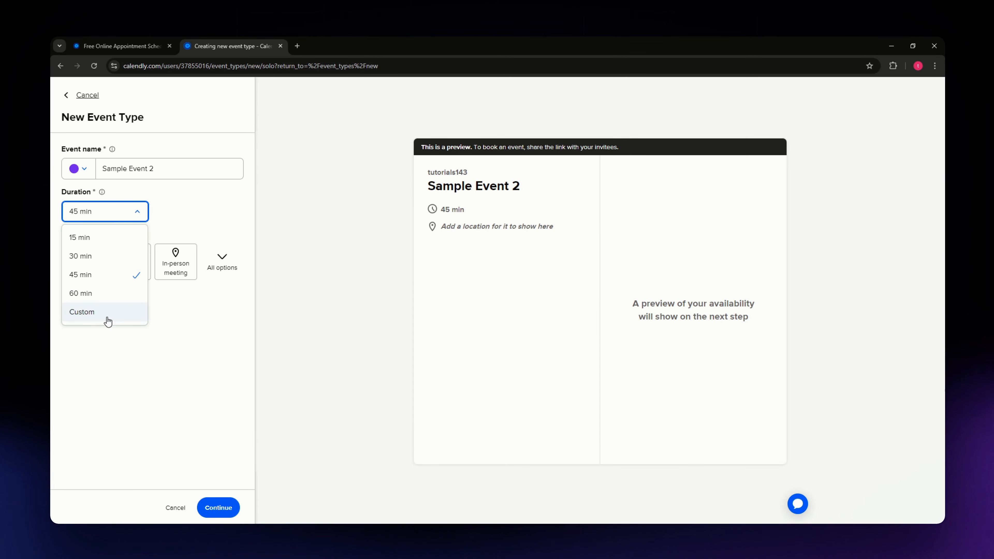
click(197, 214)
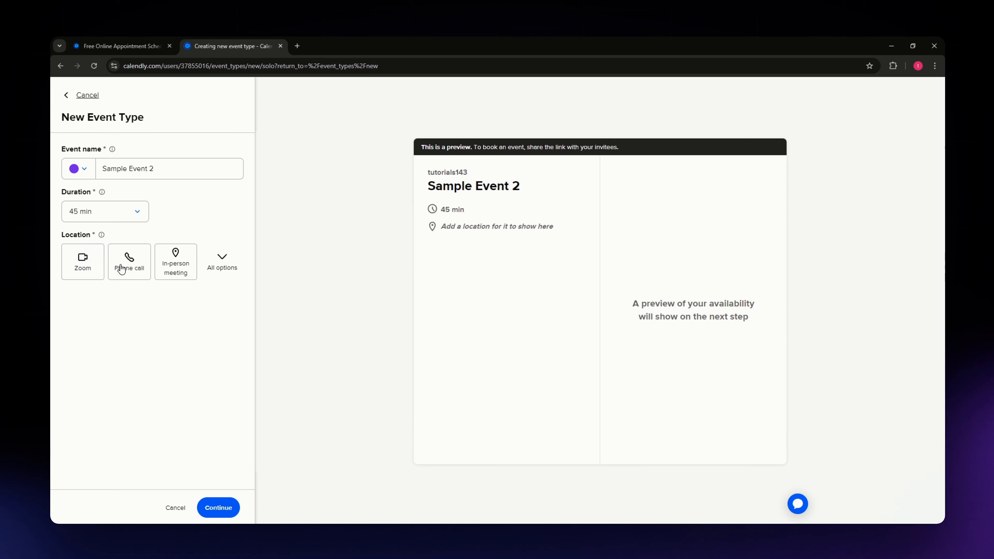
Check all location options, choose Zoom as the event location, and continue to create the event type
click(223, 261)
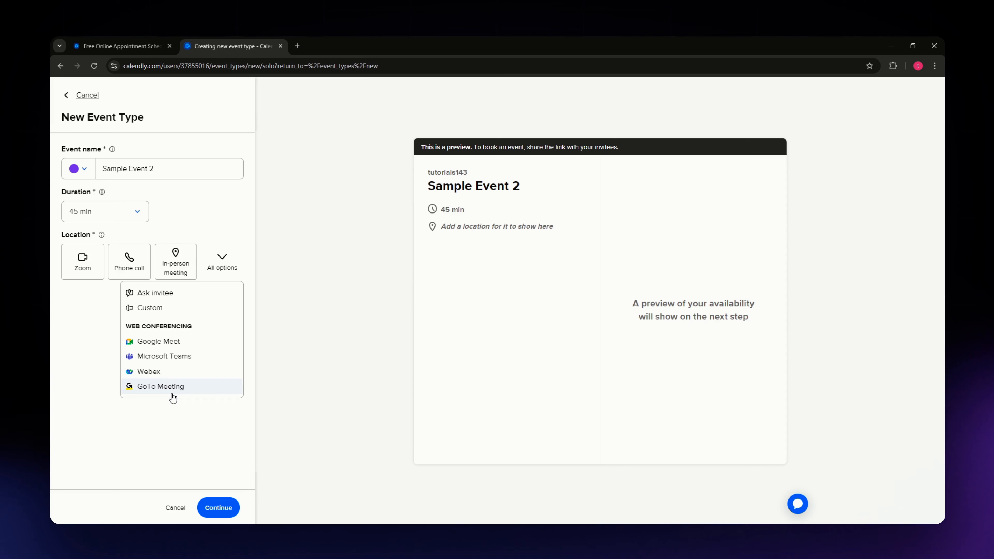
click(115, 406)
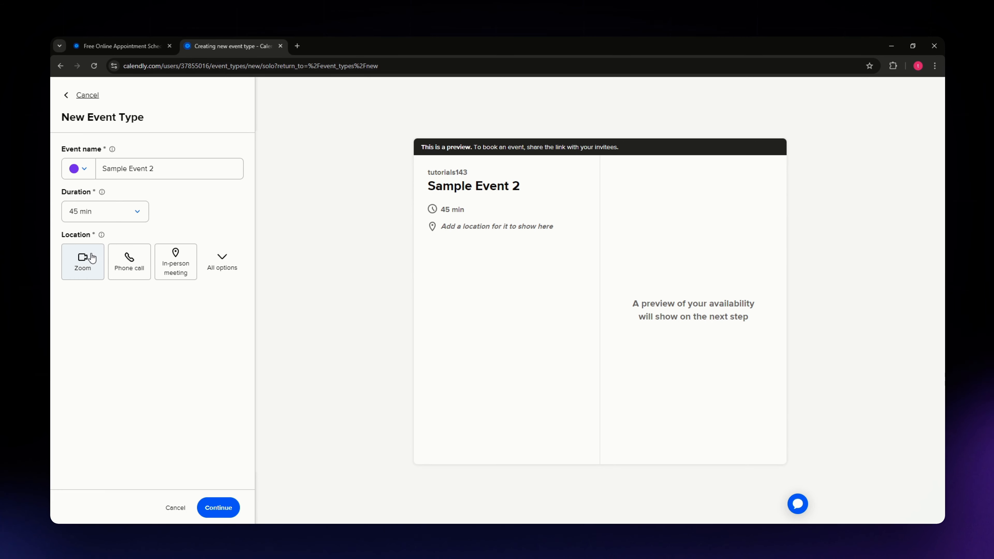
click(78, 259)
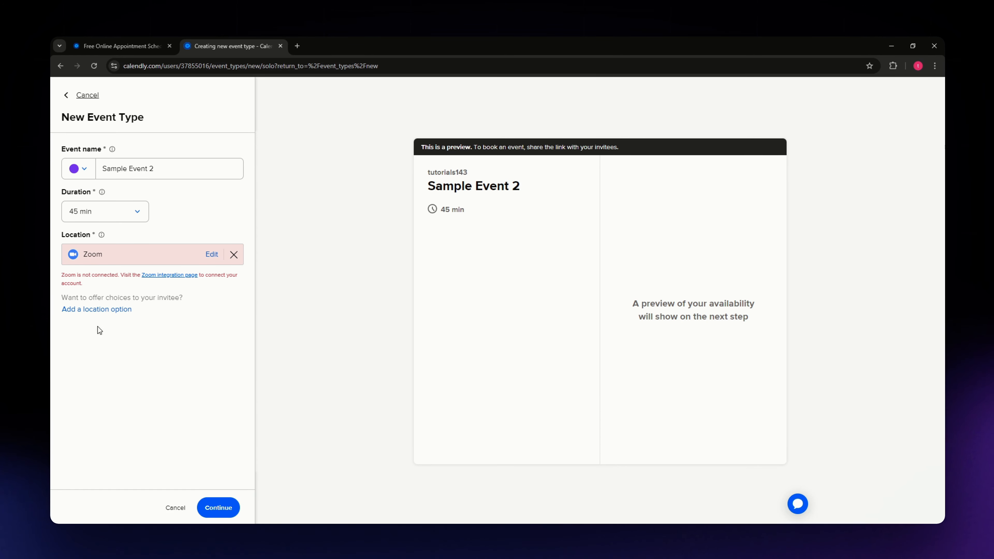
click(218, 508)
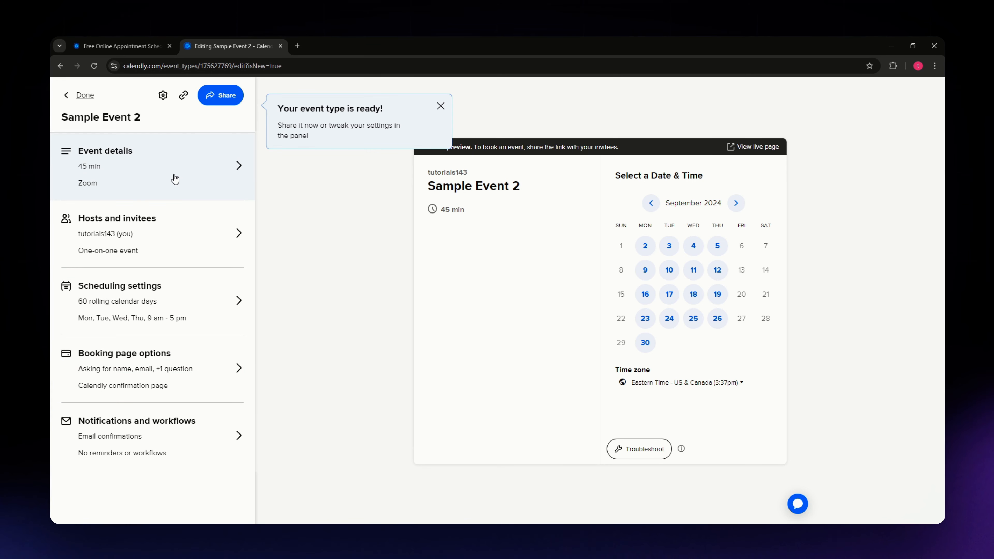
Try the option allowing invitees to add guests in the Hosts and invitees settings, and return to the event summary without saving
click(149, 236)
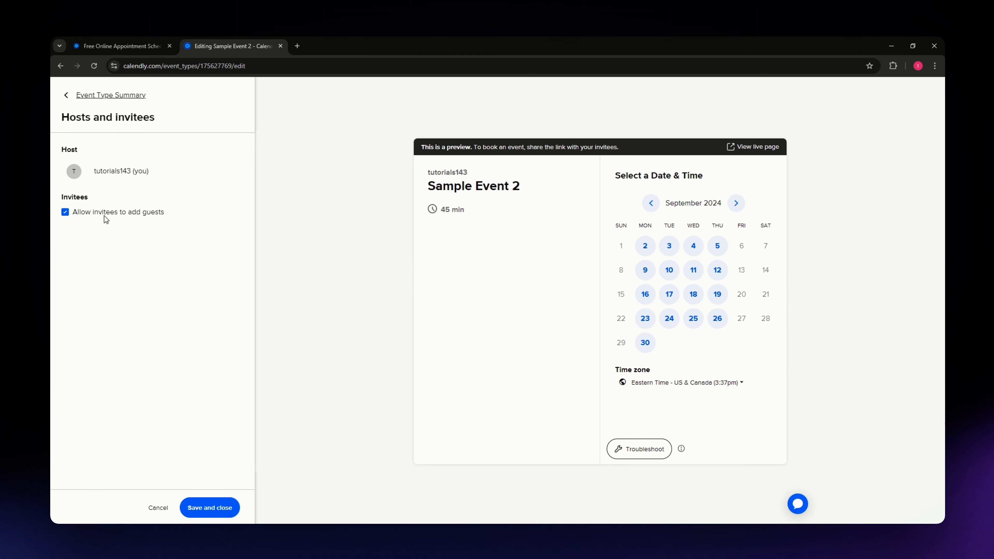
click(65, 214)
click(67, 96)
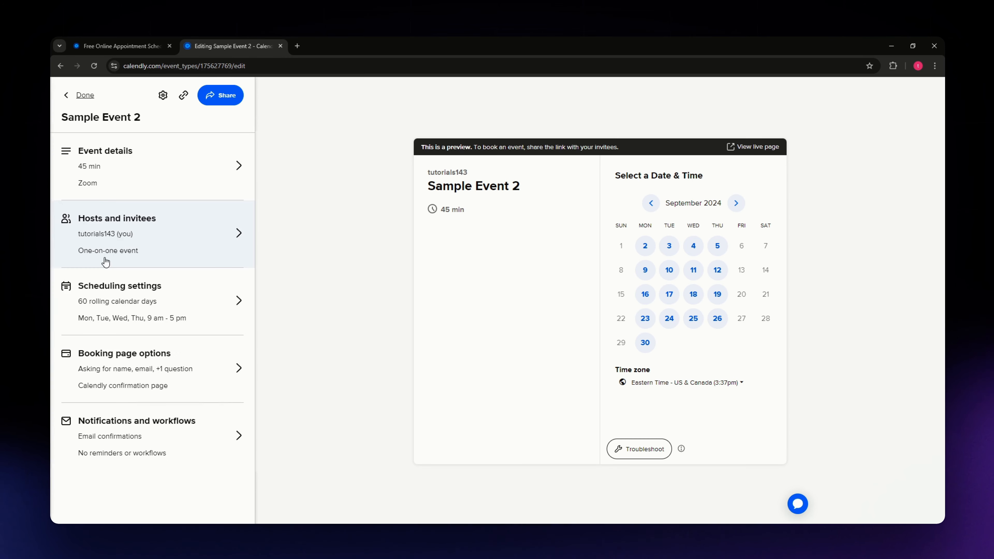
Review the Scheduling settings of Sample Event 2, including date range, hours, event limits and additional options, and return to the event summary
click(119, 317)
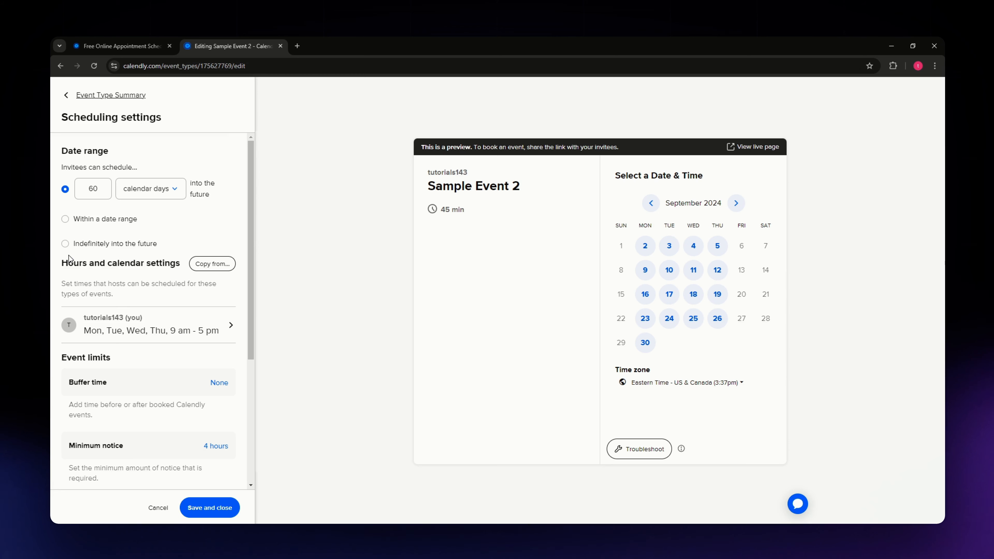
scroll(149, 392, down, 5)
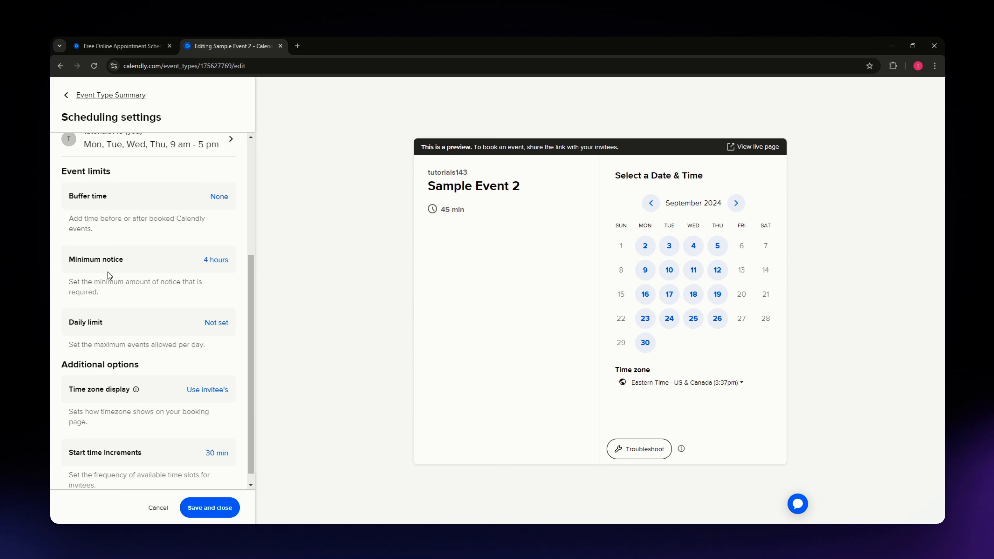
scroll(63, 337, down, 1)
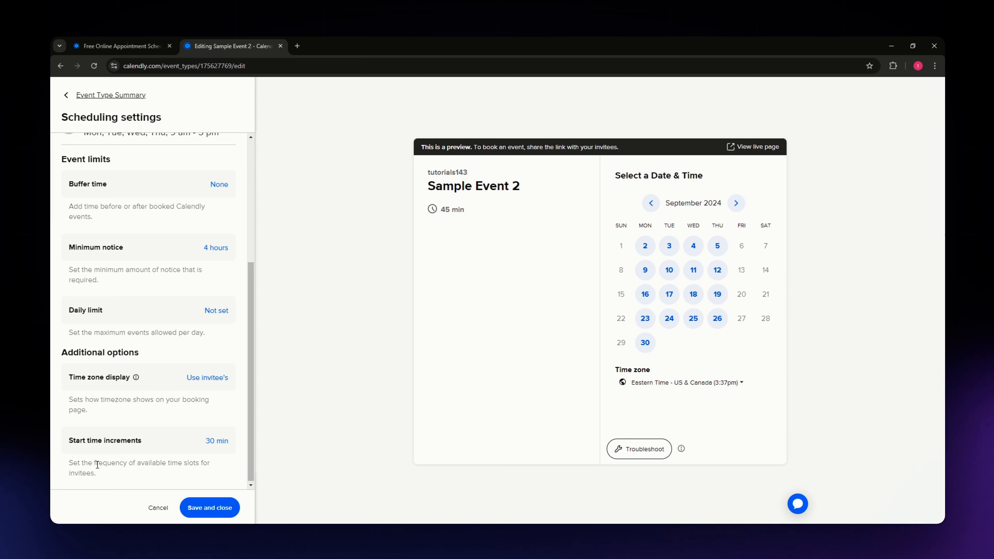
scroll(122, 391, up, 5)
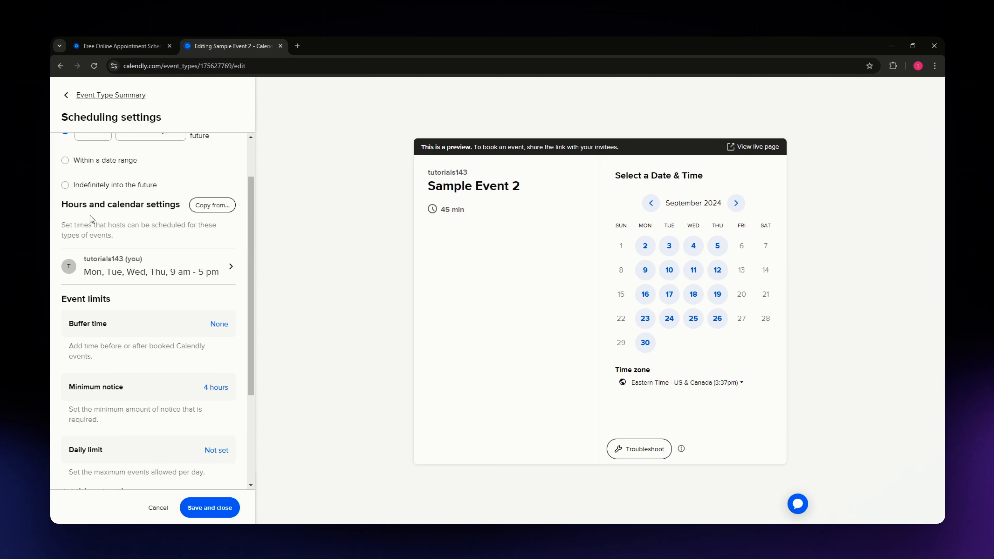
click(66, 97)
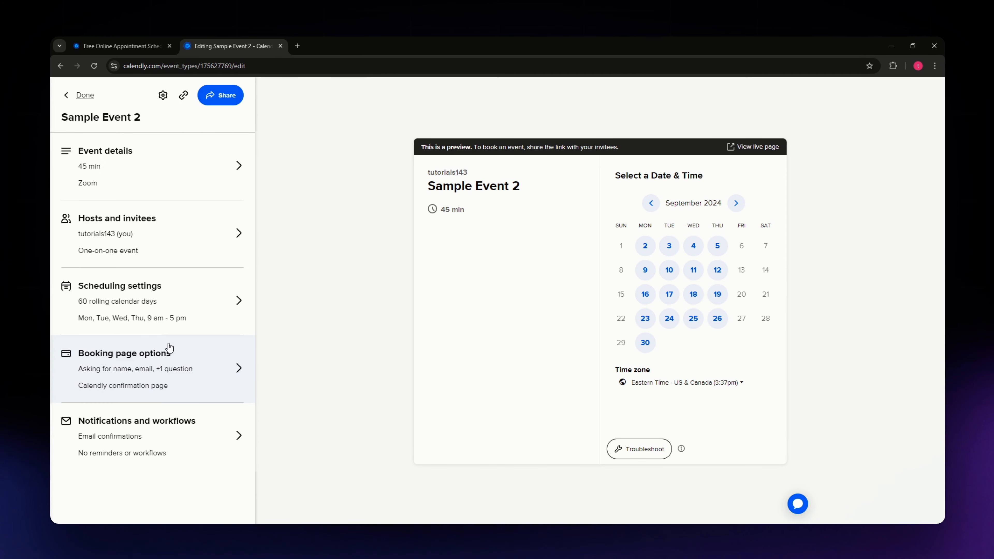
Review the event's booking page options, and check its notifications and workflows, saving and closing the latter
click(139, 377)
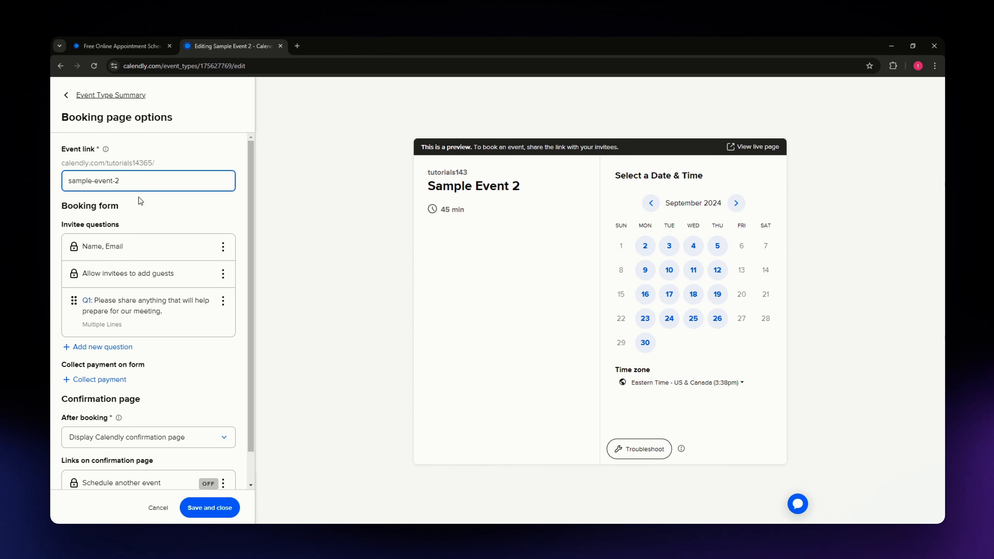
scroll(136, 306, down, 1)
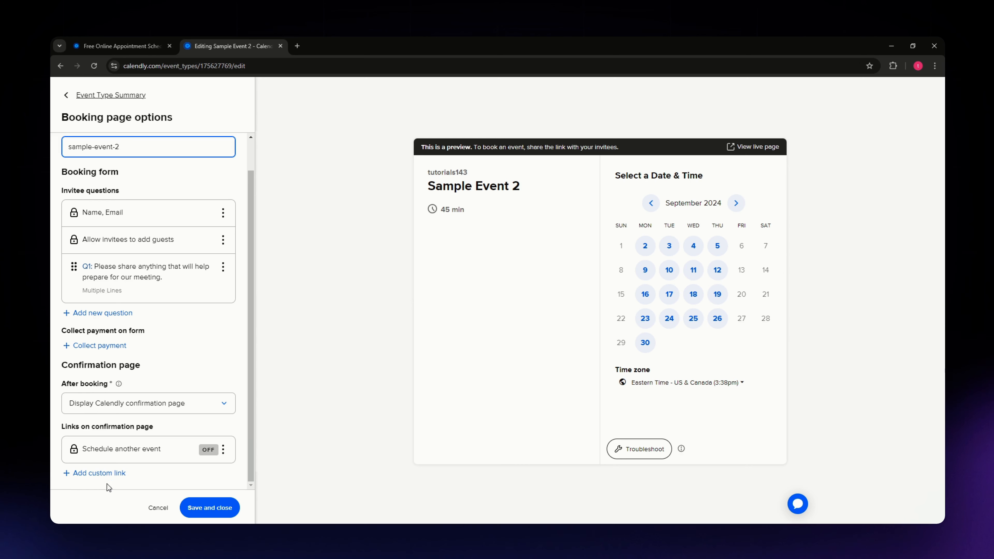
click(71, 100)
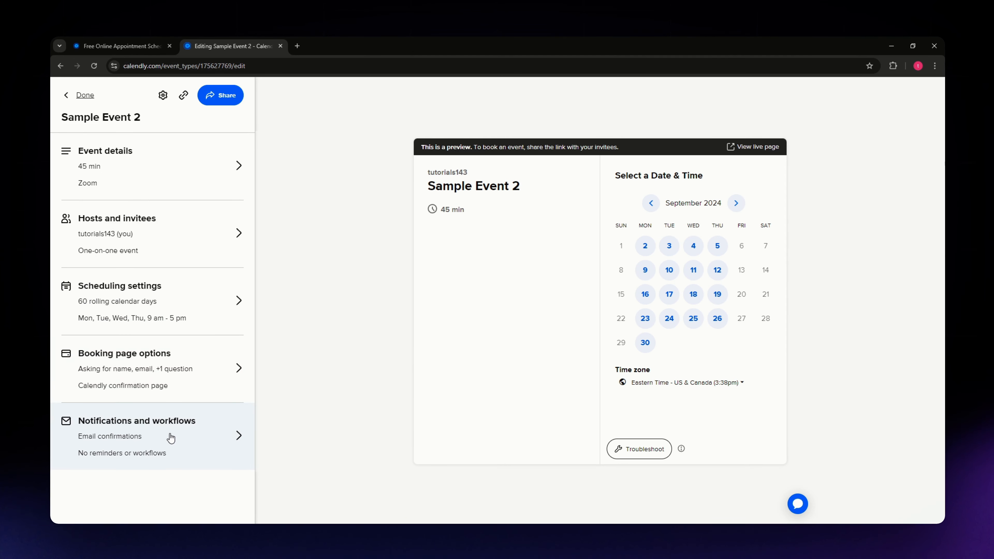
click(171, 438)
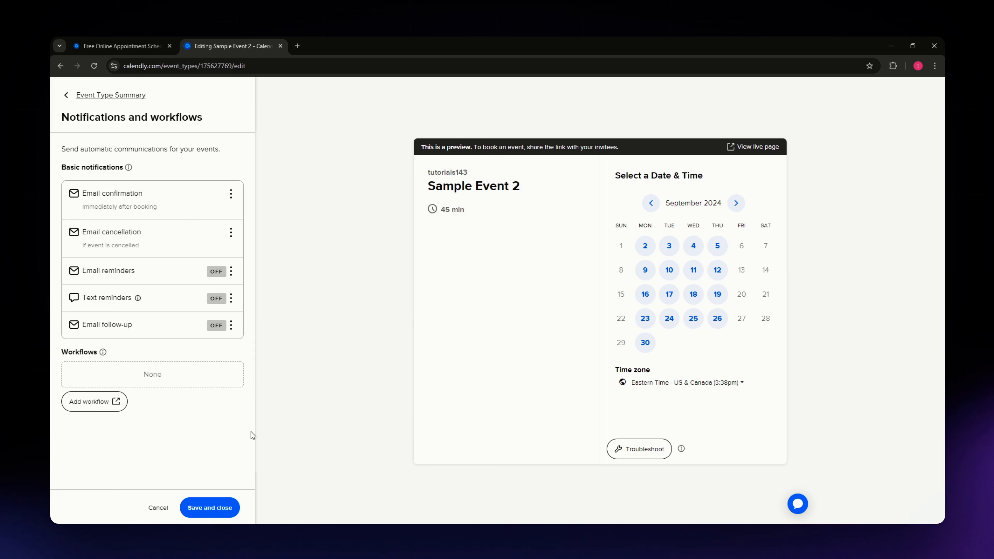
click(200, 507)
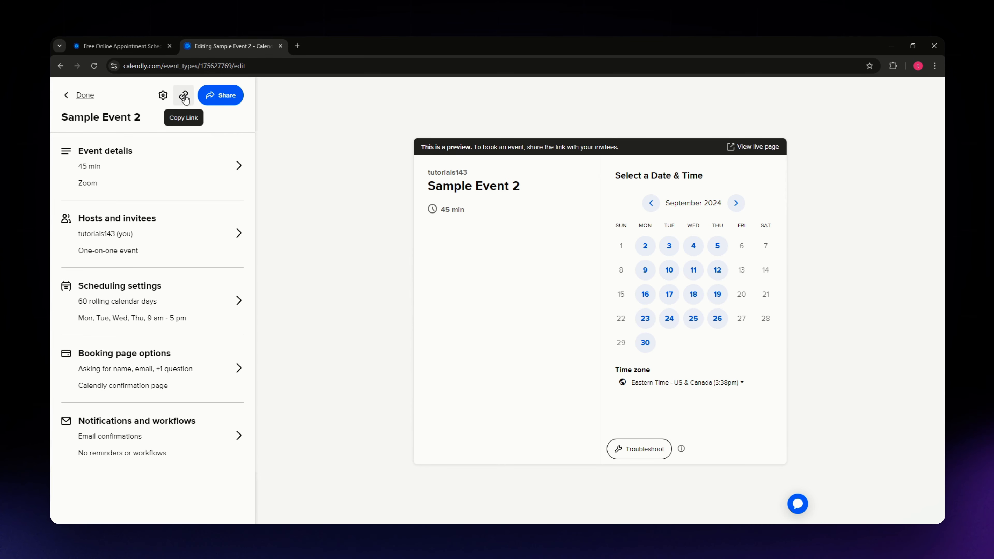
Check the sharing choices for Sample Event 2: sharing a link, adding times to email and adding to a website, and close them
click(220, 95)
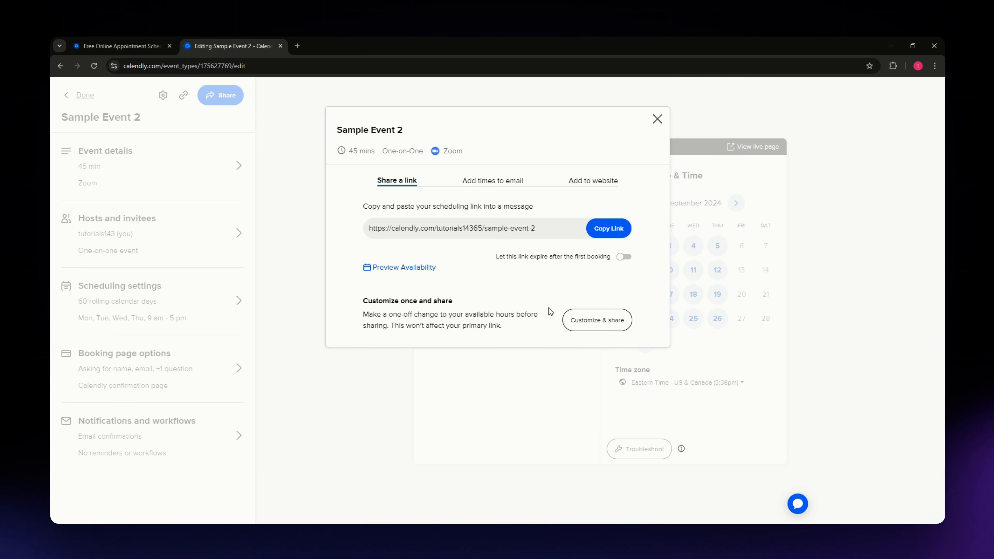
click(492, 182)
click(595, 188)
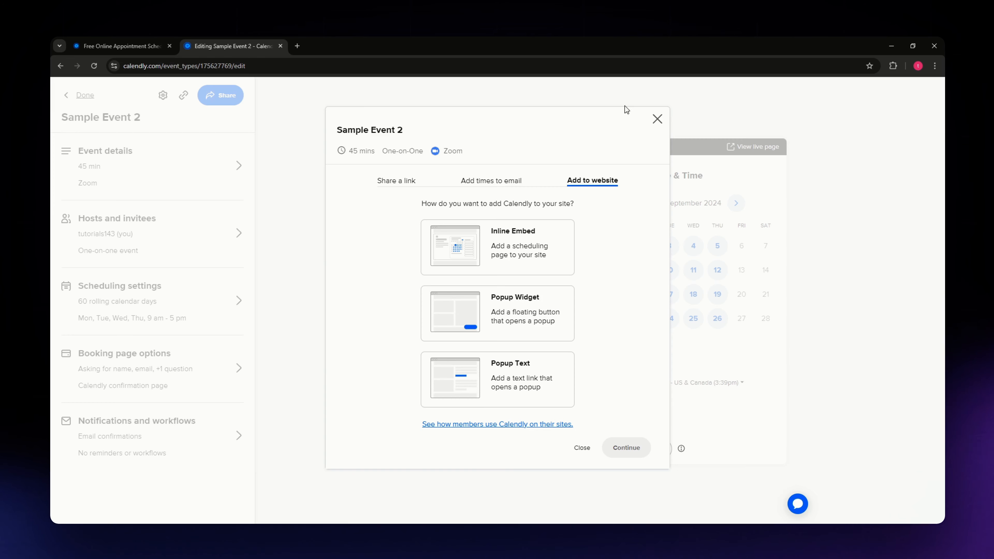
click(657, 119)
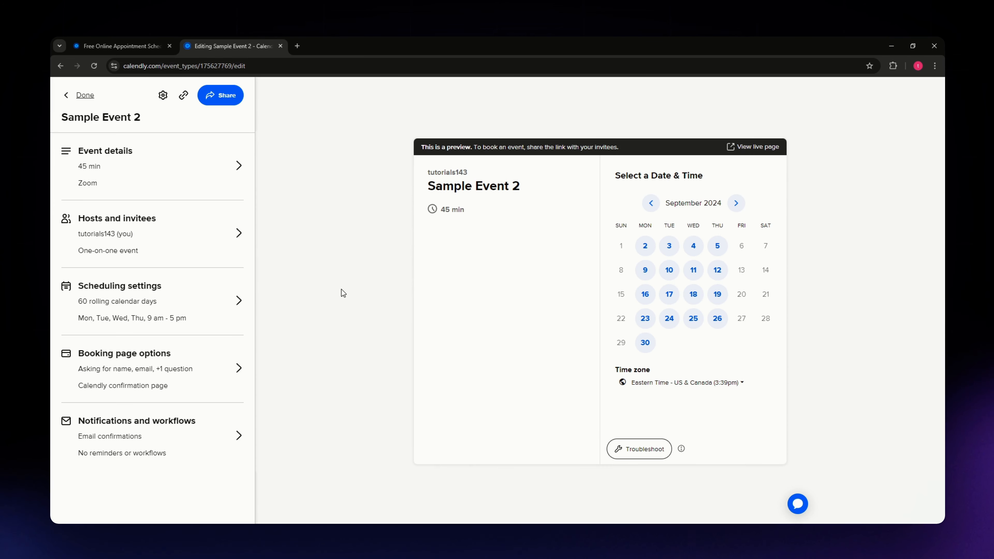
Finish editing Sample Event 2 and return to the event types list
click(85, 96)
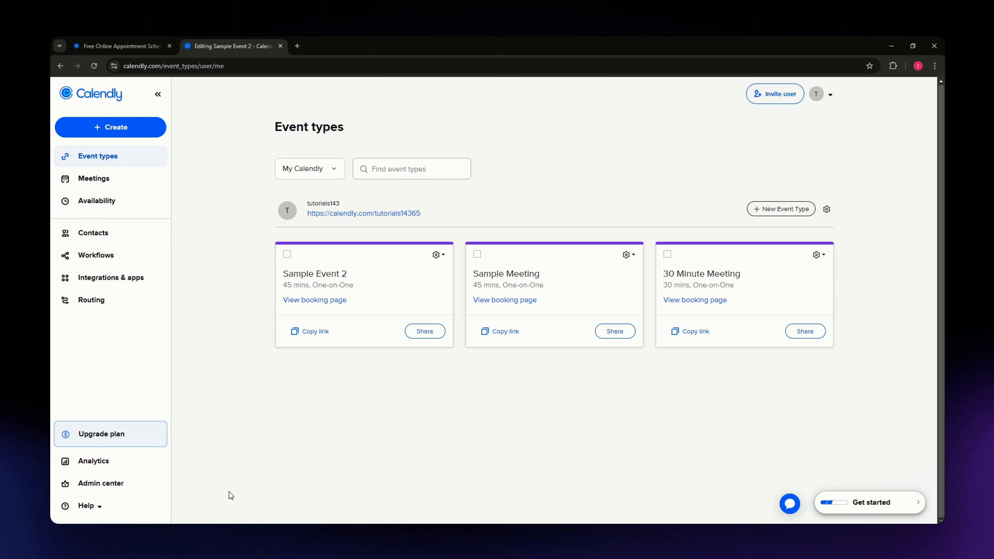
click(234, 523)
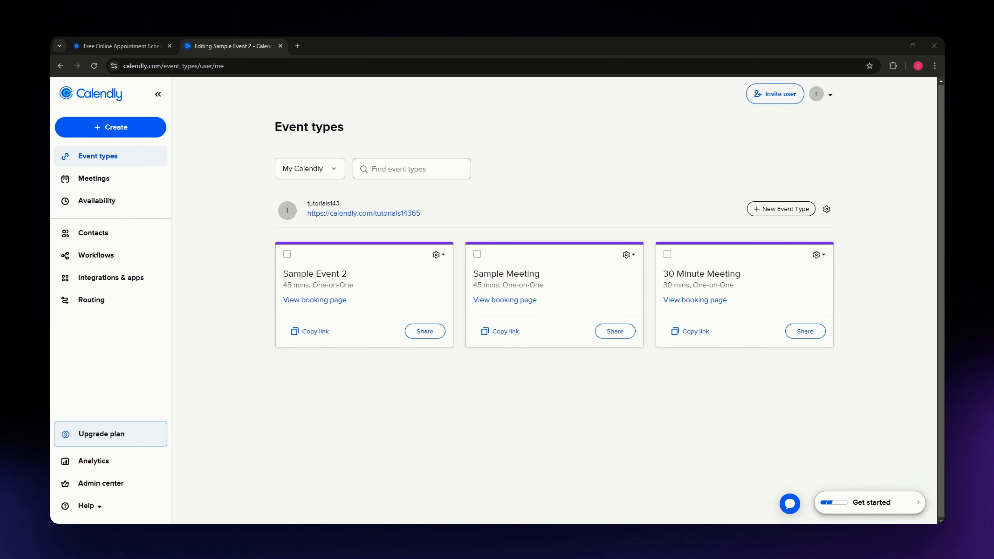